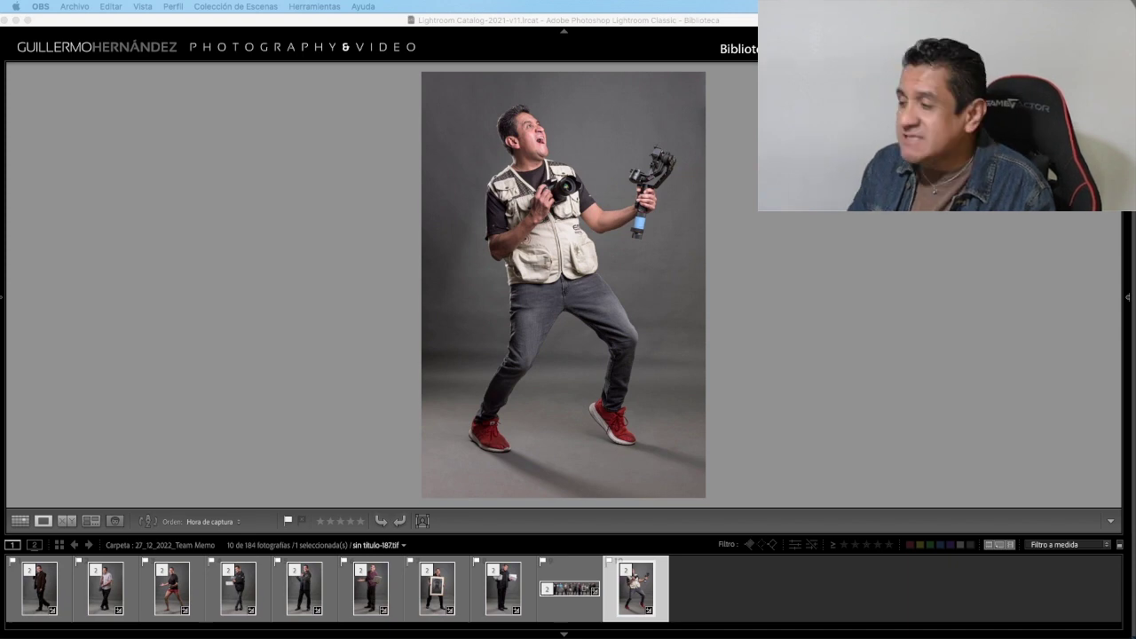
- Select the eleven-pose panorama, browse the individual pose photos, and return to the panorama
left_click(557, 594)
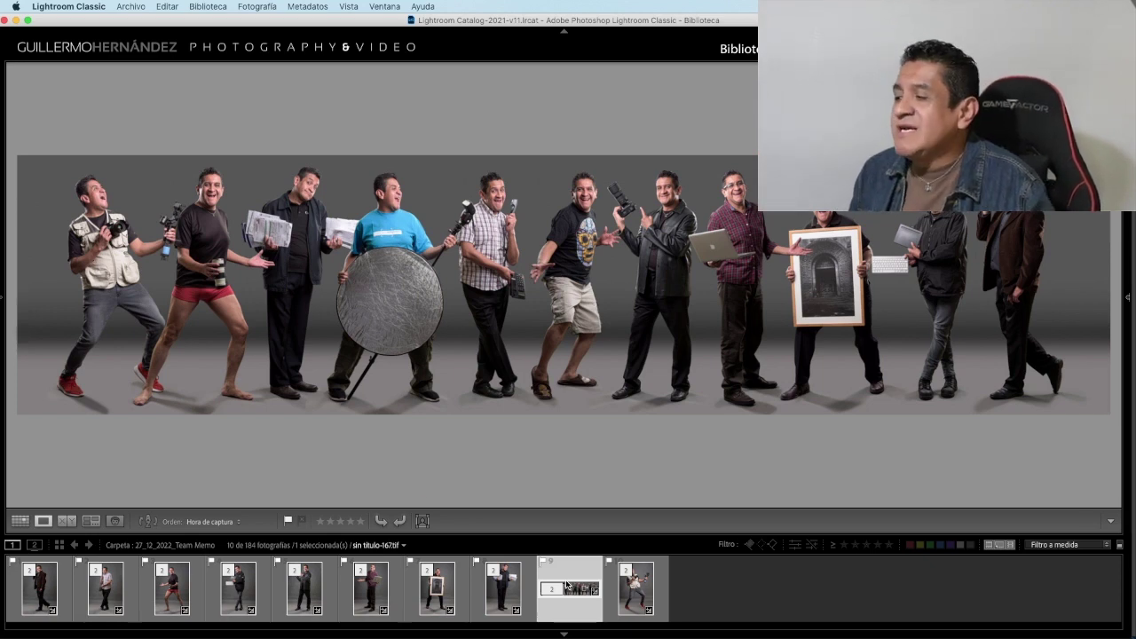
key("Left")
key("Left")
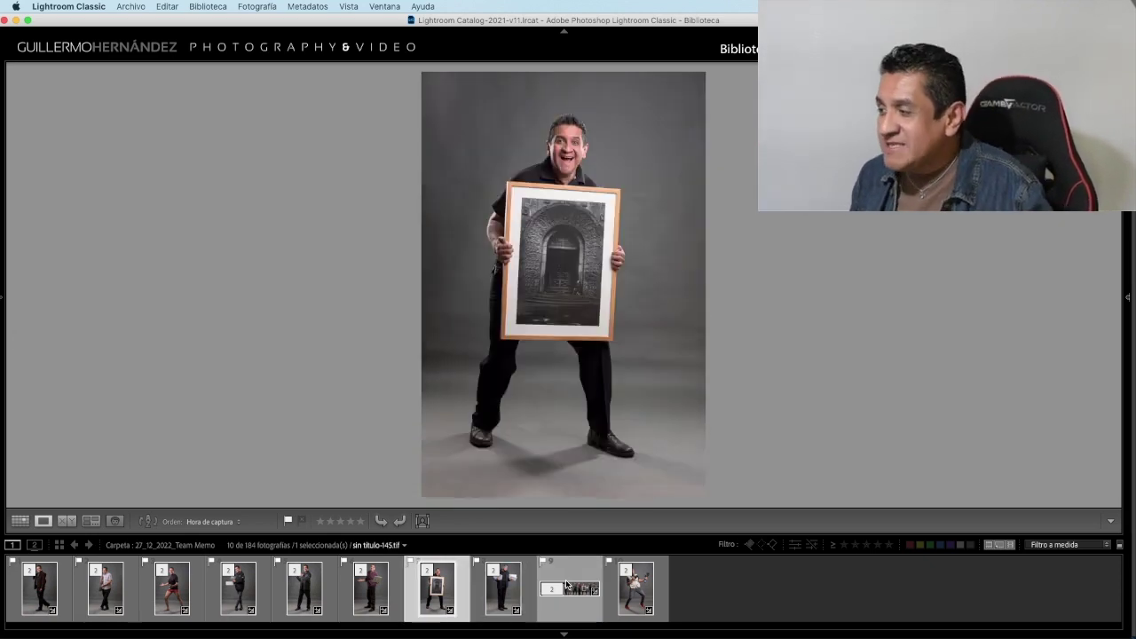
key("Left")
key("Right")
key("Left")
key("Left")
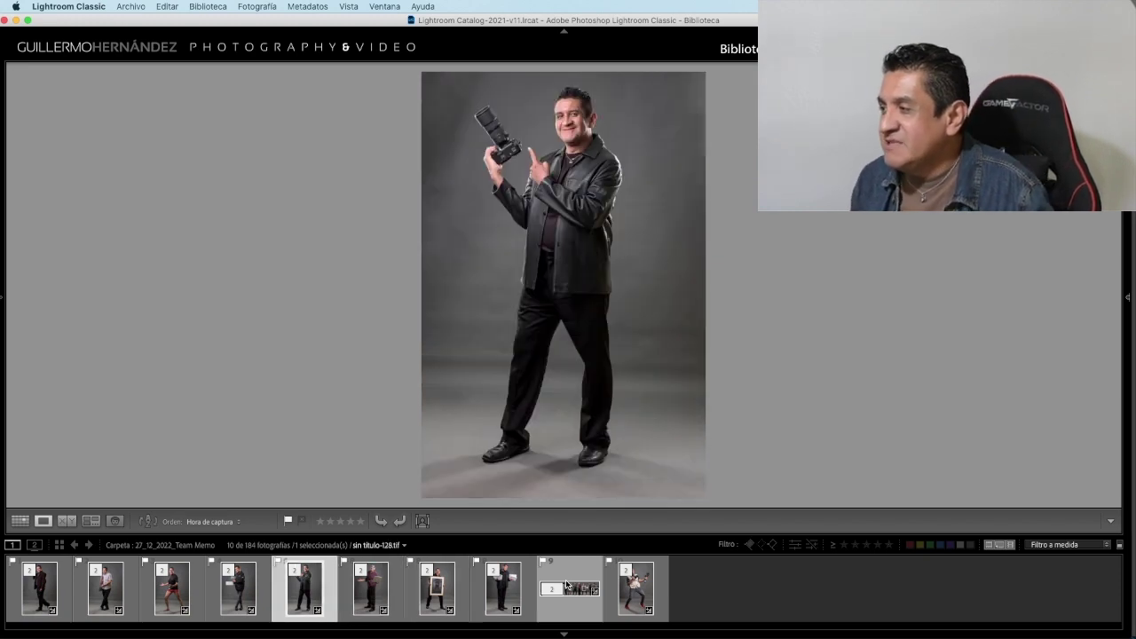
key("Right")
key("Right")
key("Right")
key("Right")
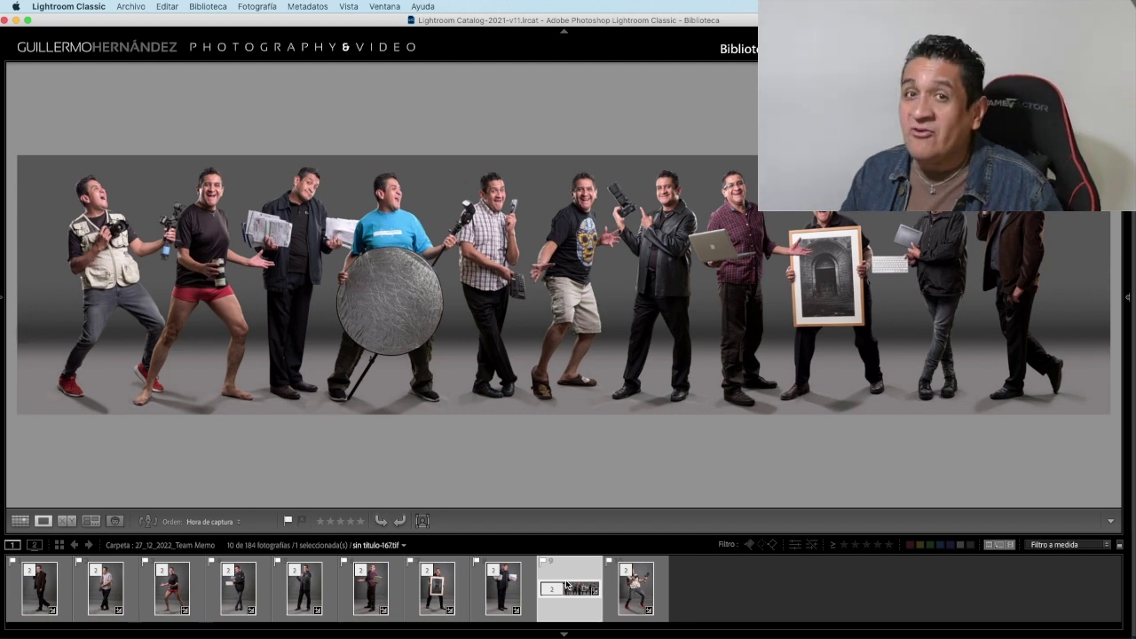
- Open Lightroom Classic's Preferencias and move the dialog to show the Edición externa settings
left_click(58, 7)
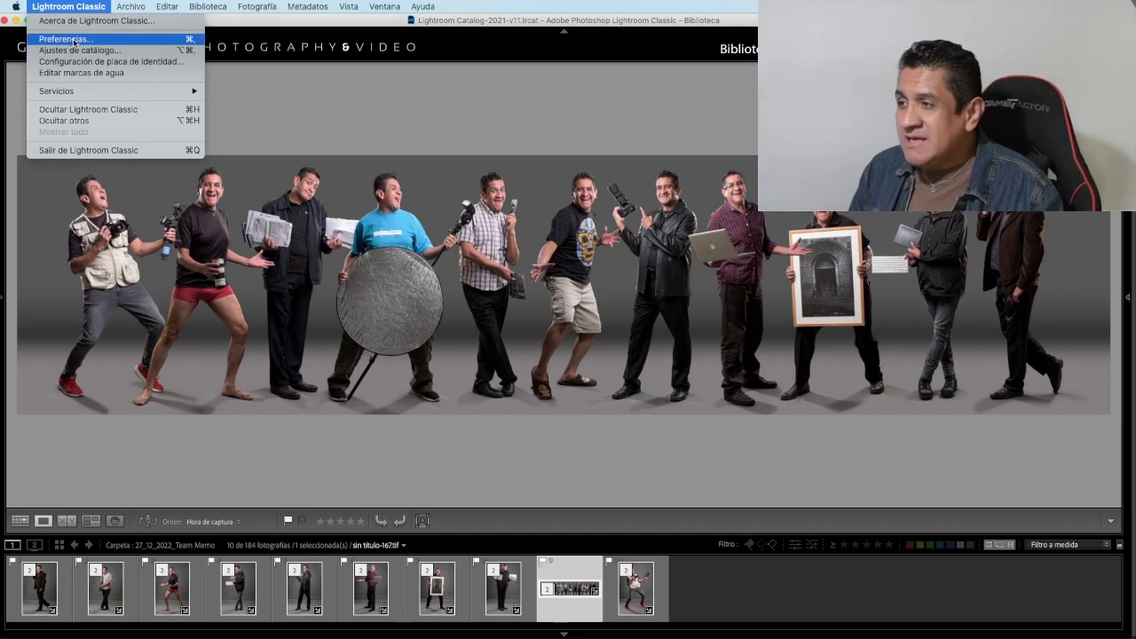
left_click(73, 40)
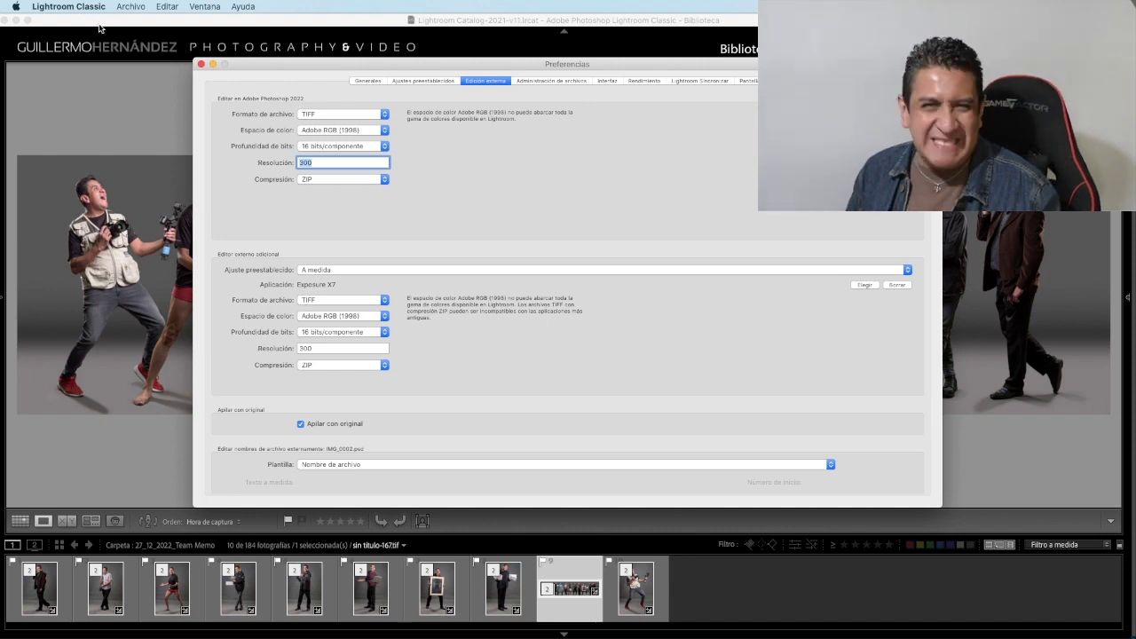
left_click_drag(491, 65, 426, 76)
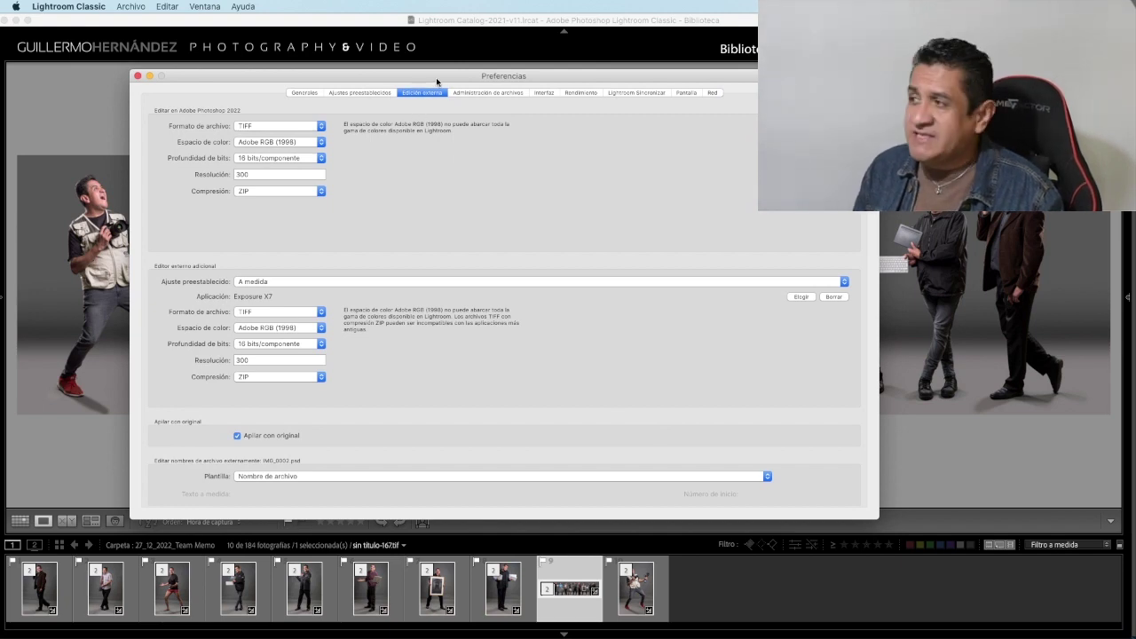
left_click_drag(435, 77, 432, 76)
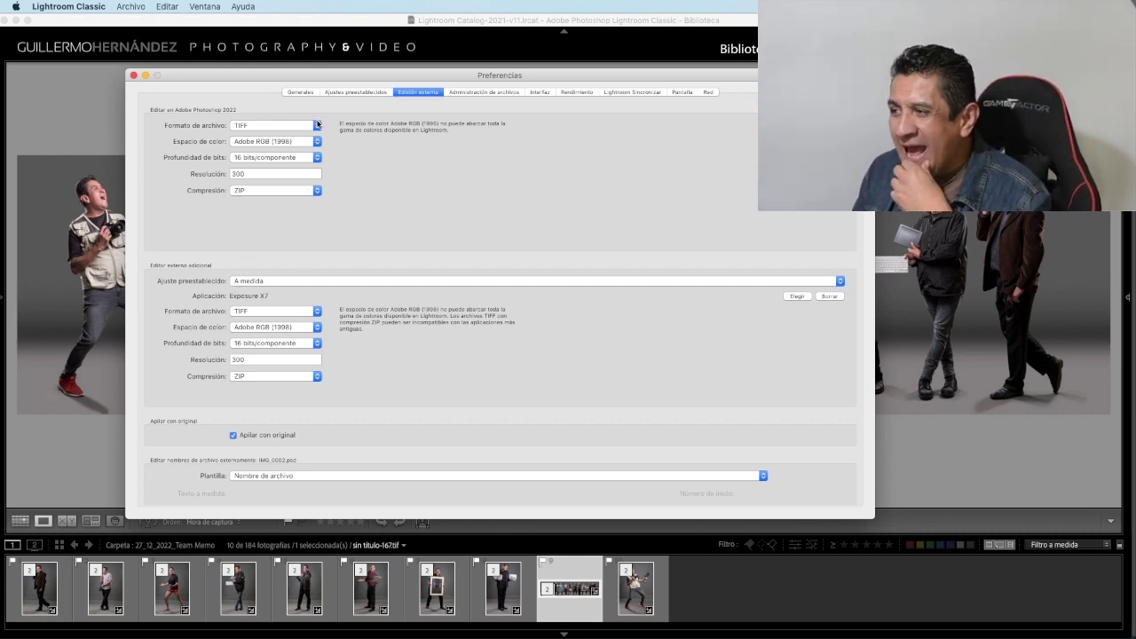
- Show the TIFF and PSD file format choices for editing in Adobe Photoshop 2022
left_click(312, 126)
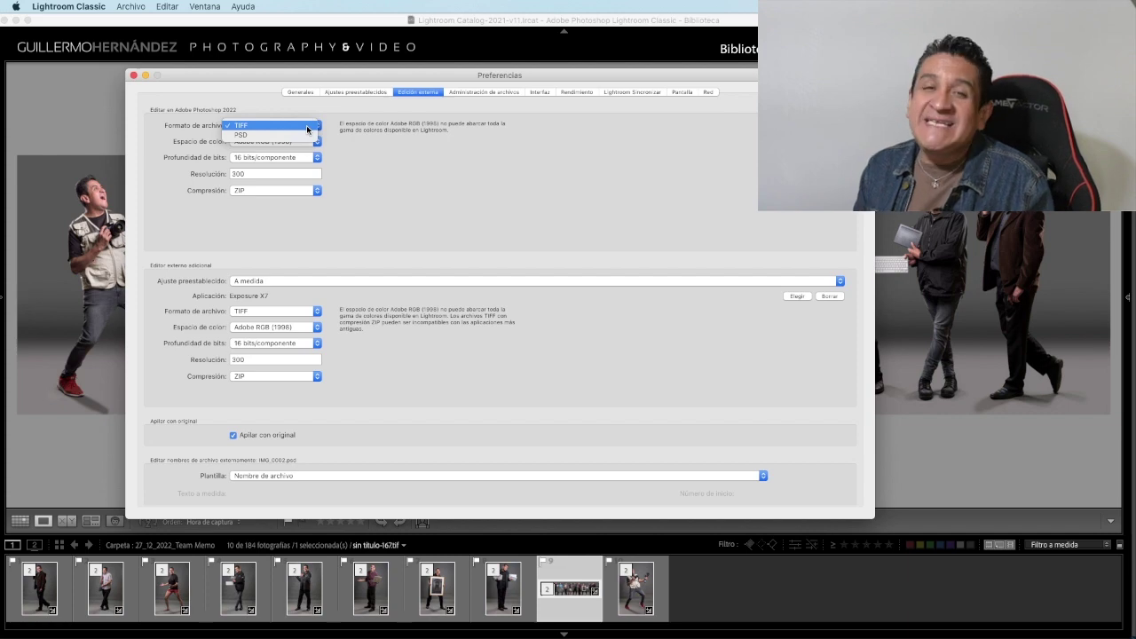
- Keep TIFF, close Preferencias, and switch to Team Memo final.psb in Photoshop 2022
left_click(307, 127)
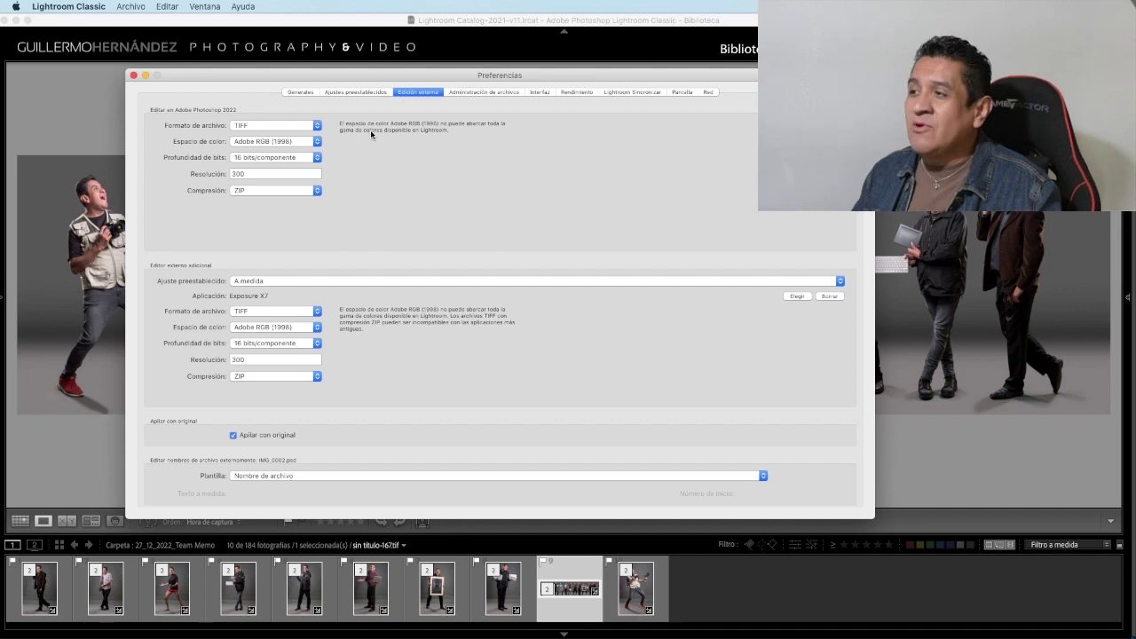
left_click(133, 76)
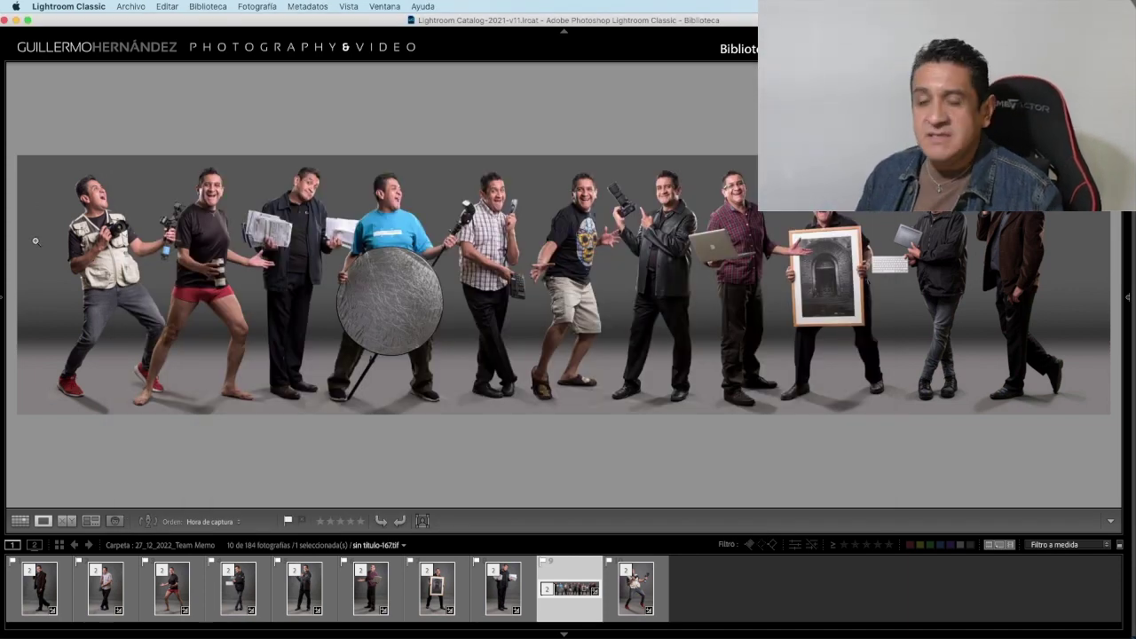
key("super+Tab")
key("super+Tab")
key("super+Tab")
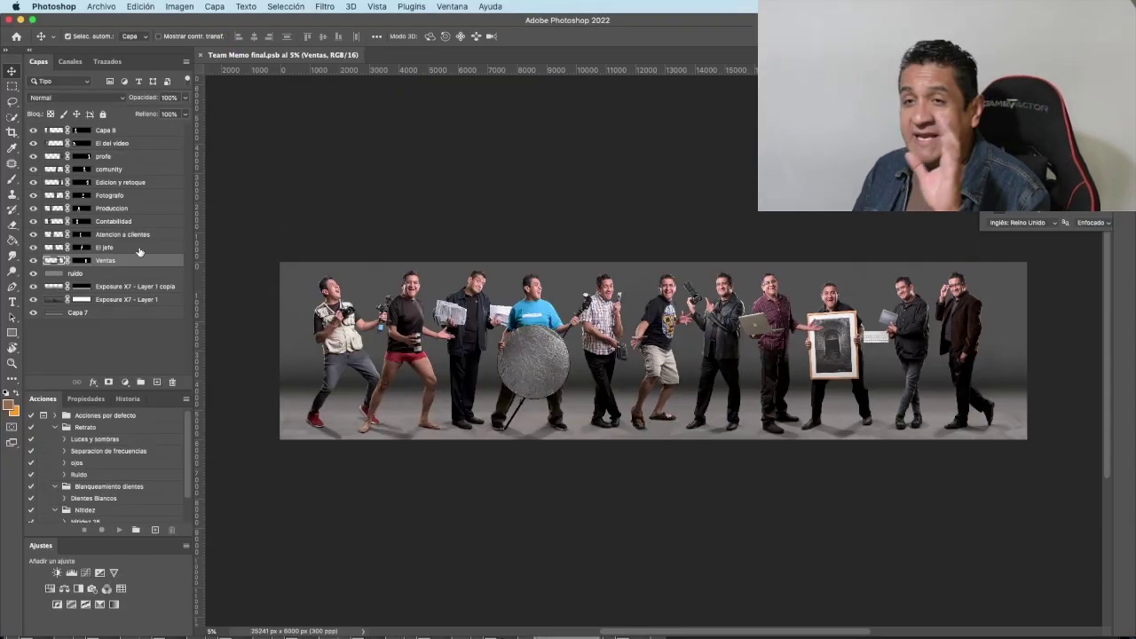
- Hide all layers except Capa 7, then show both Exposure X7 backdrop layers and ruido
left_click(145, 341)
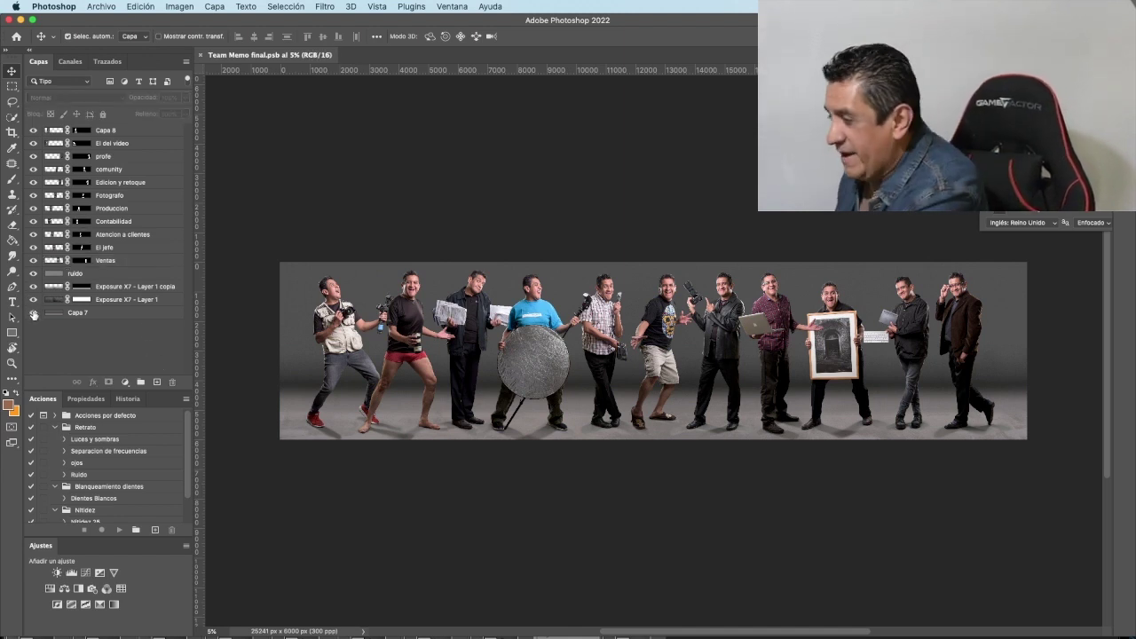
left_click(33, 313, "alt")
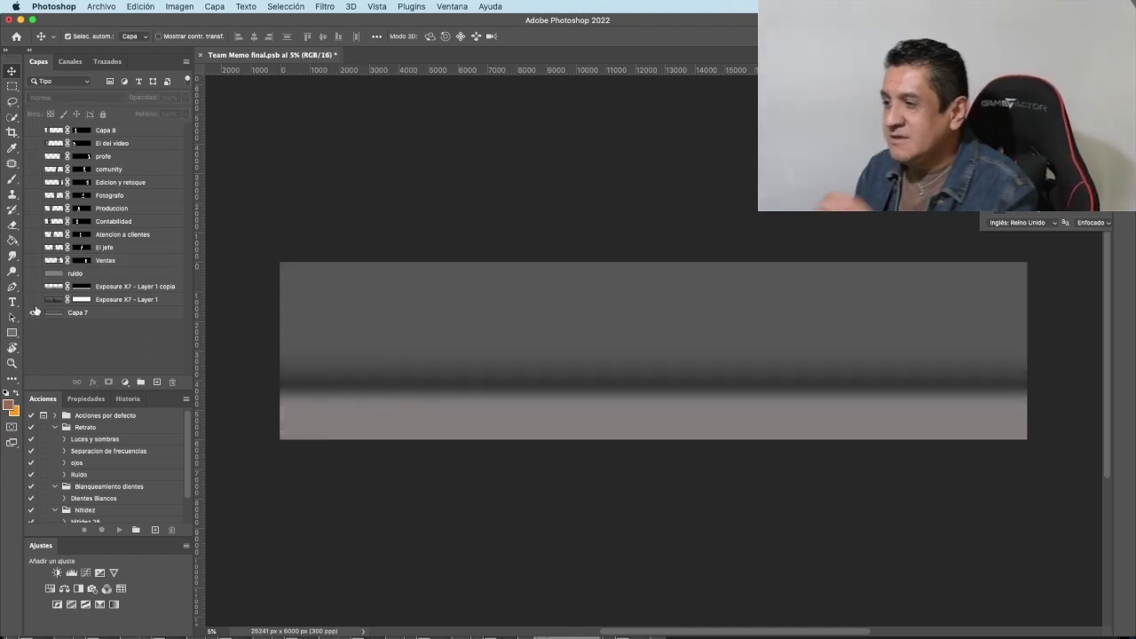
left_click(33, 299)
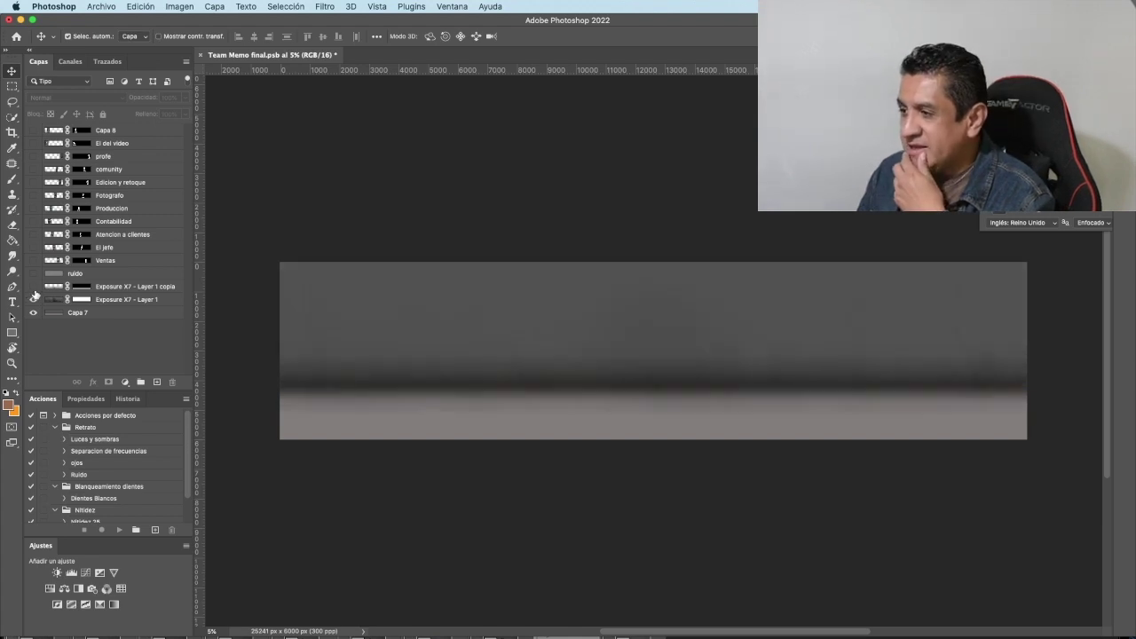
left_click(33, 287)
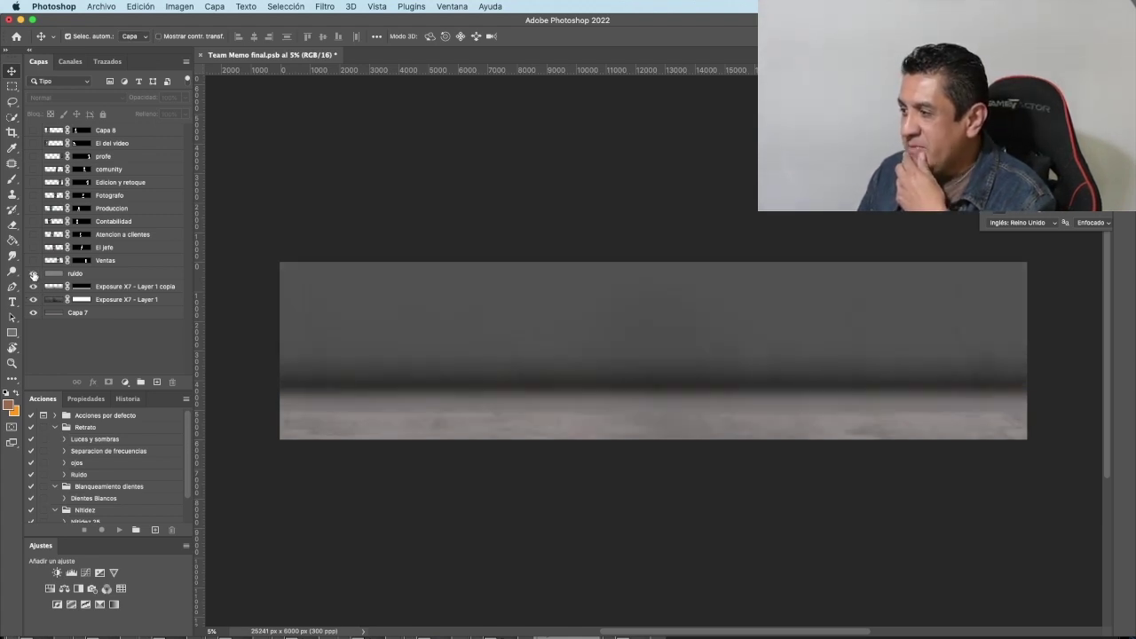
left_click(32, 274)
- Reveal the pose layers: frame holder, El jefe, Atencion a clientes, Contabilidad and the rest
left_click(34, 260)
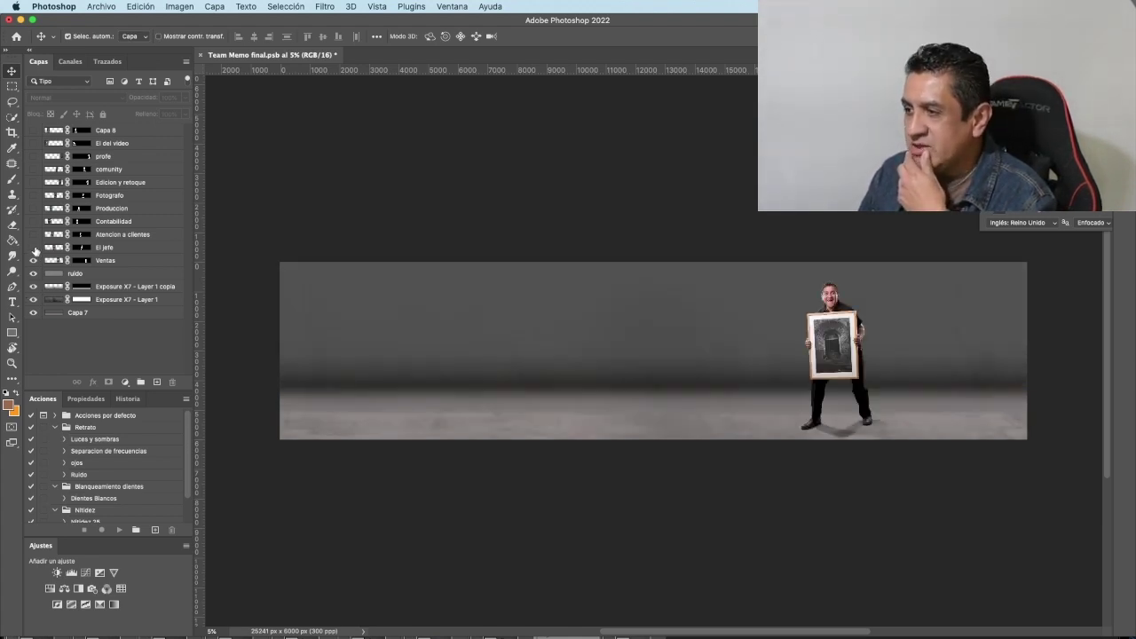
left_click(32, 246)
left_click(33, 234)
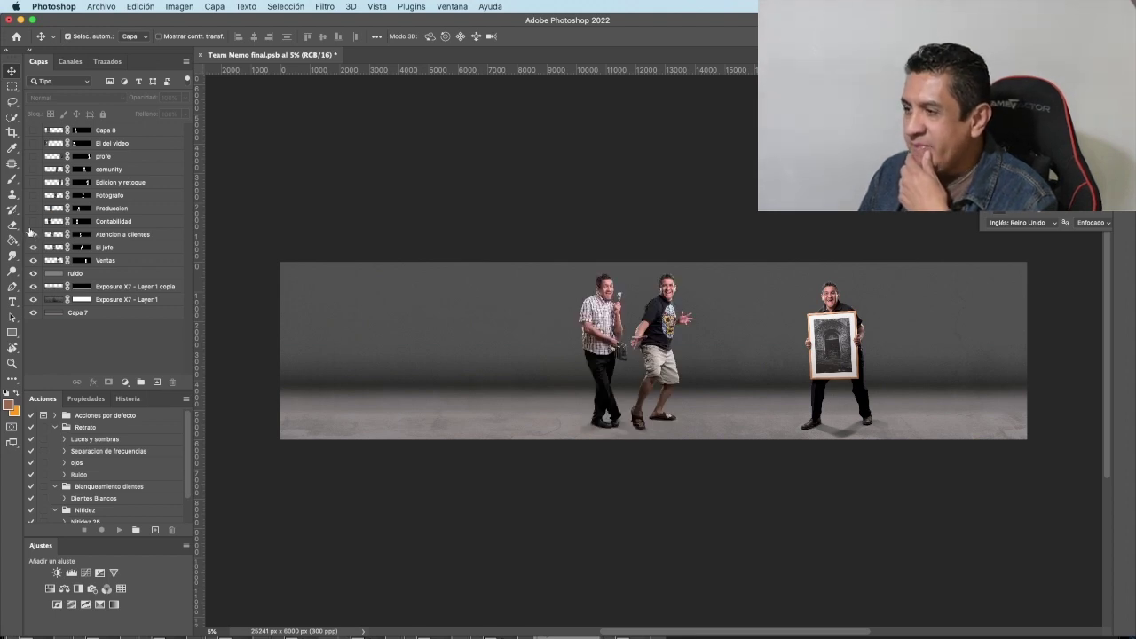
left_click(33, 221)
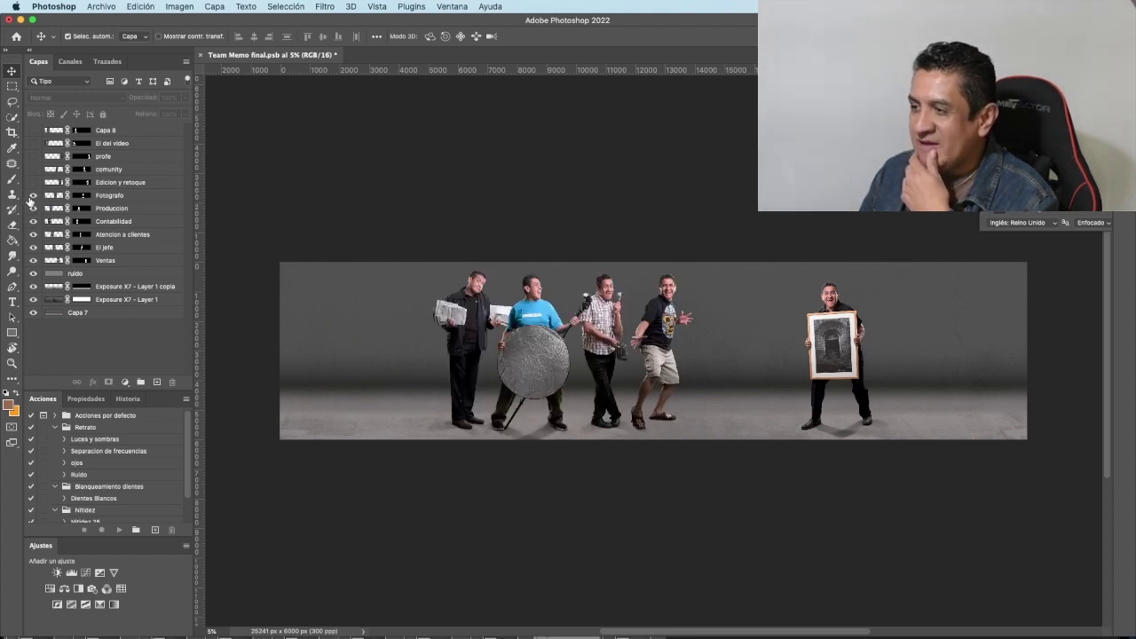
left_click(33, 195)
left_click(33, 168)
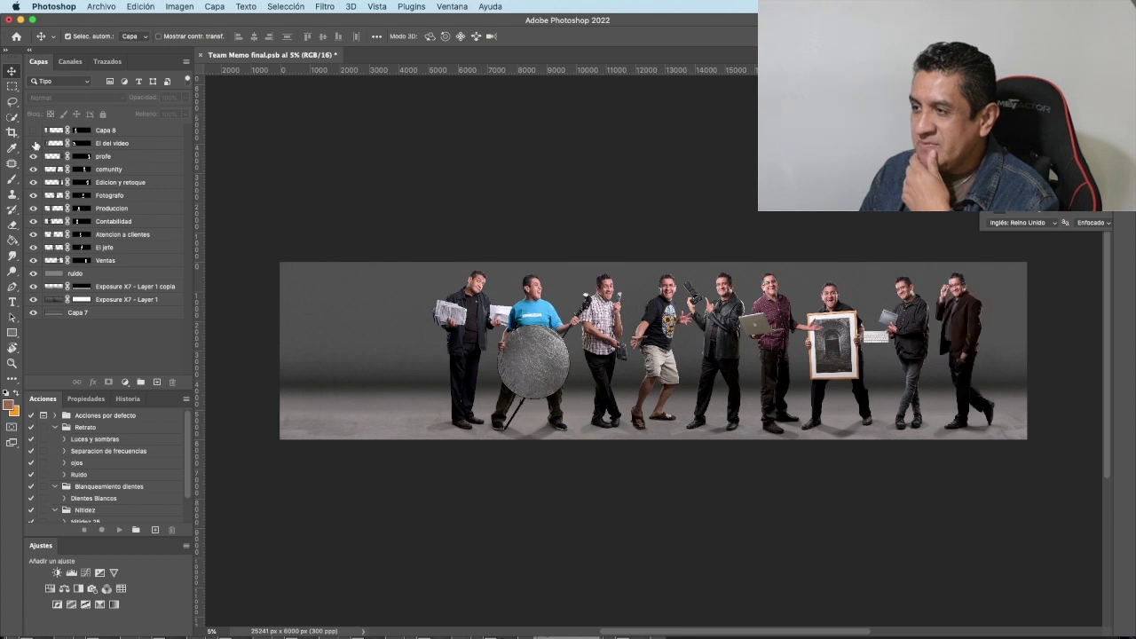
left_click(33, 143)
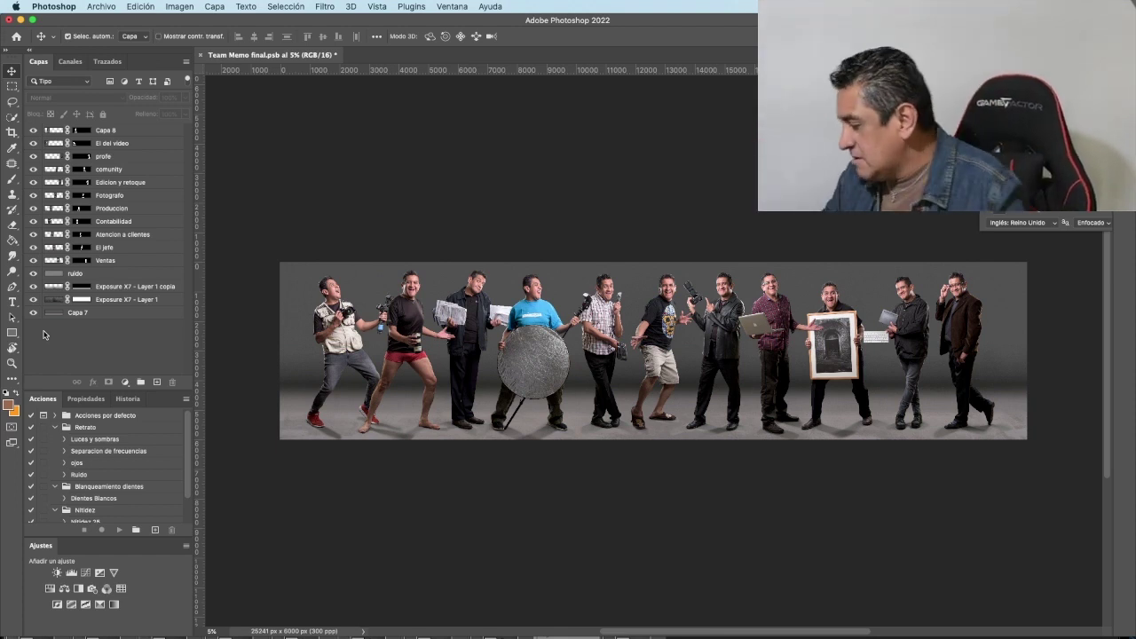
key("super+Tab")
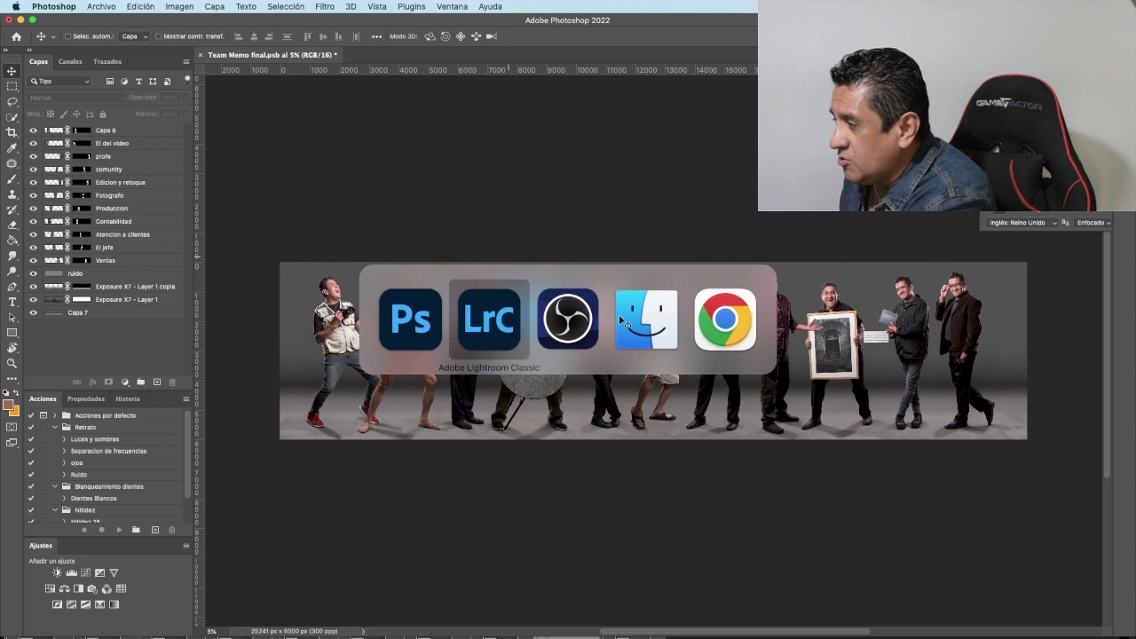
left_click(556, 320)
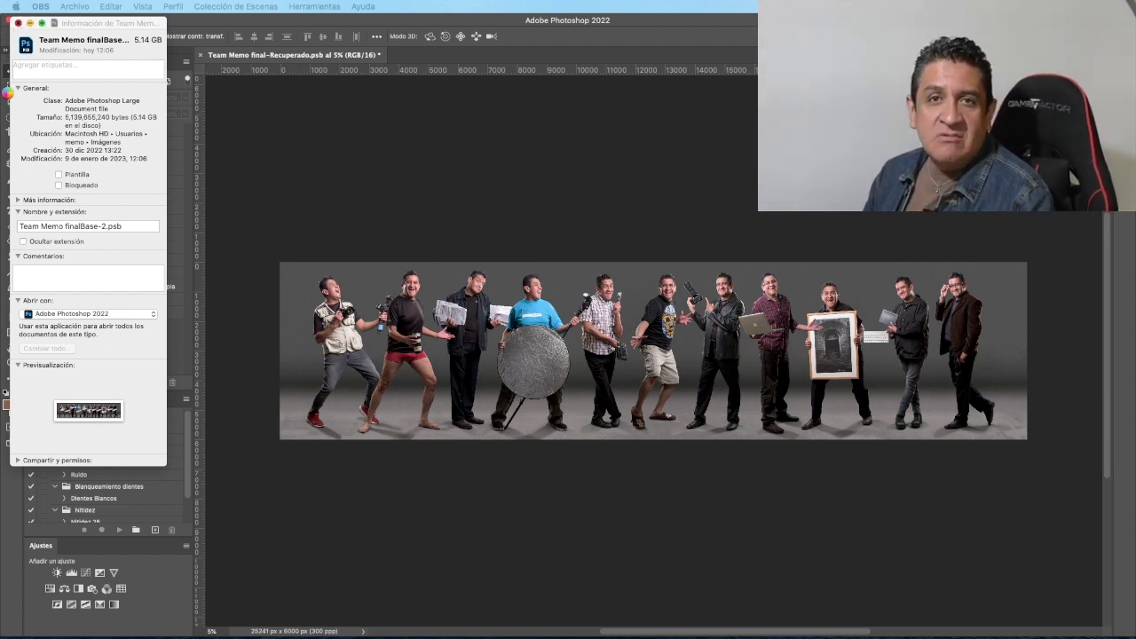
key("super+w")
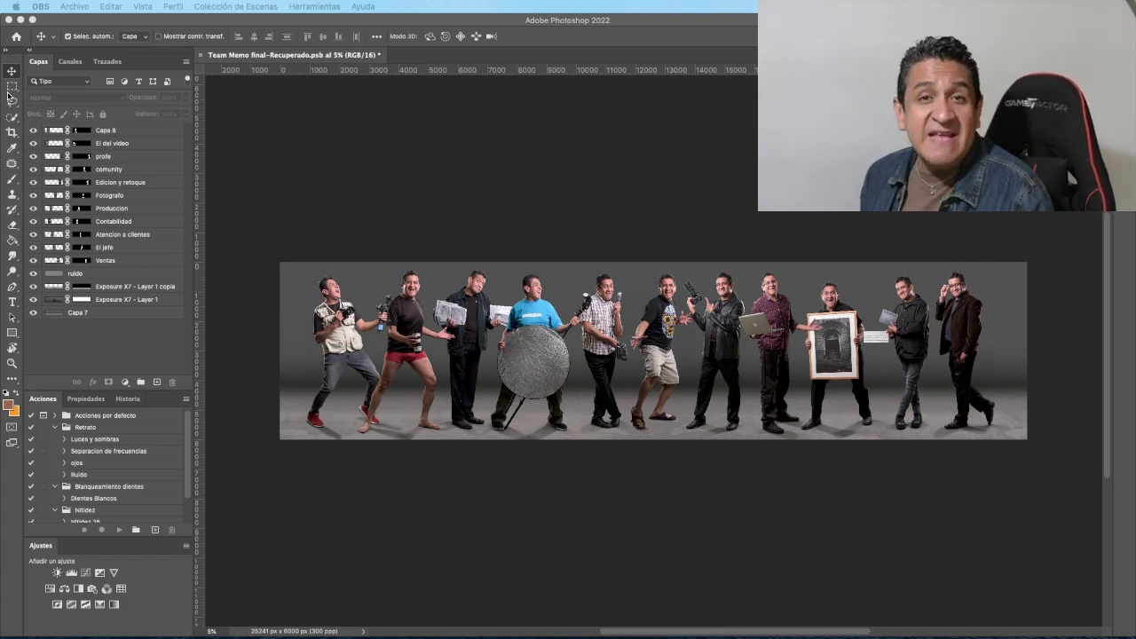
left_click(169, 254)
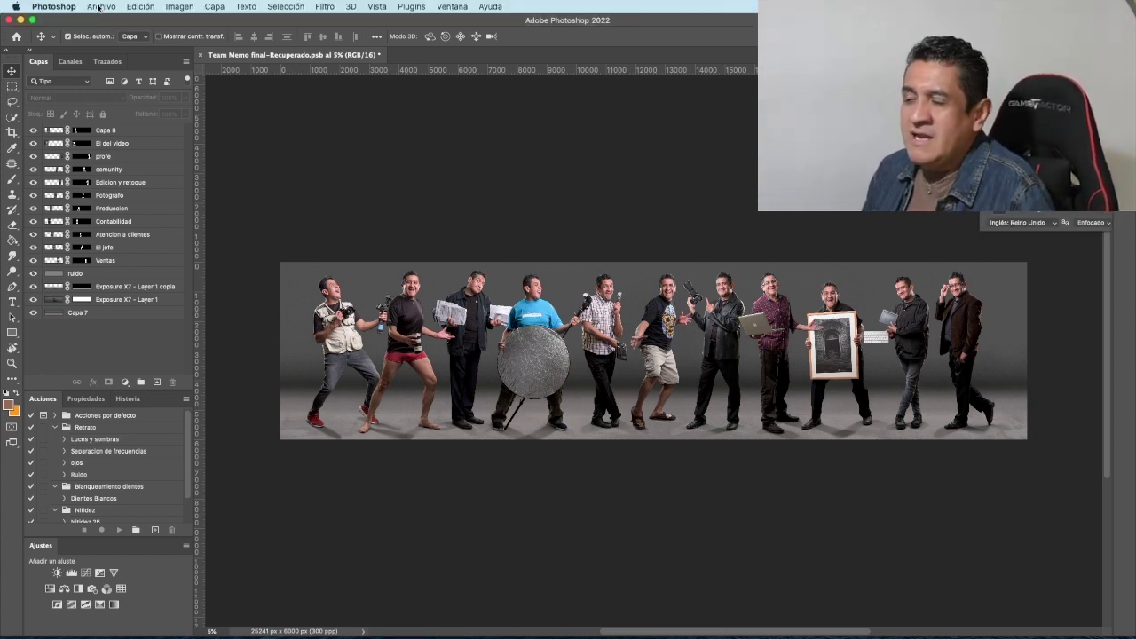
left_click(100, 7)
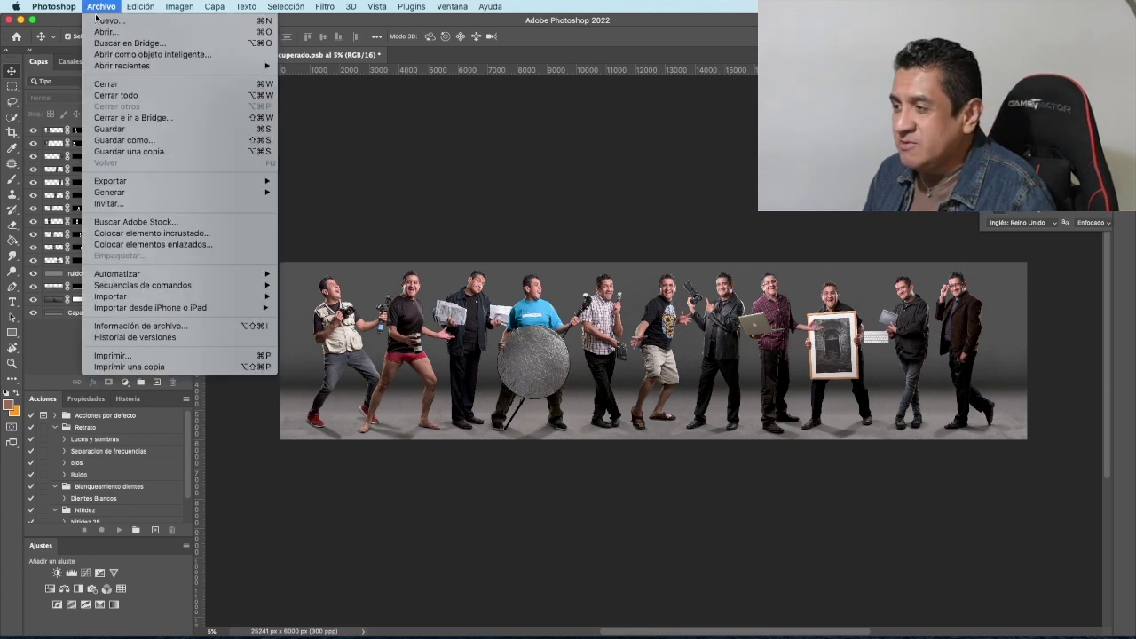
left_click(169, 157)
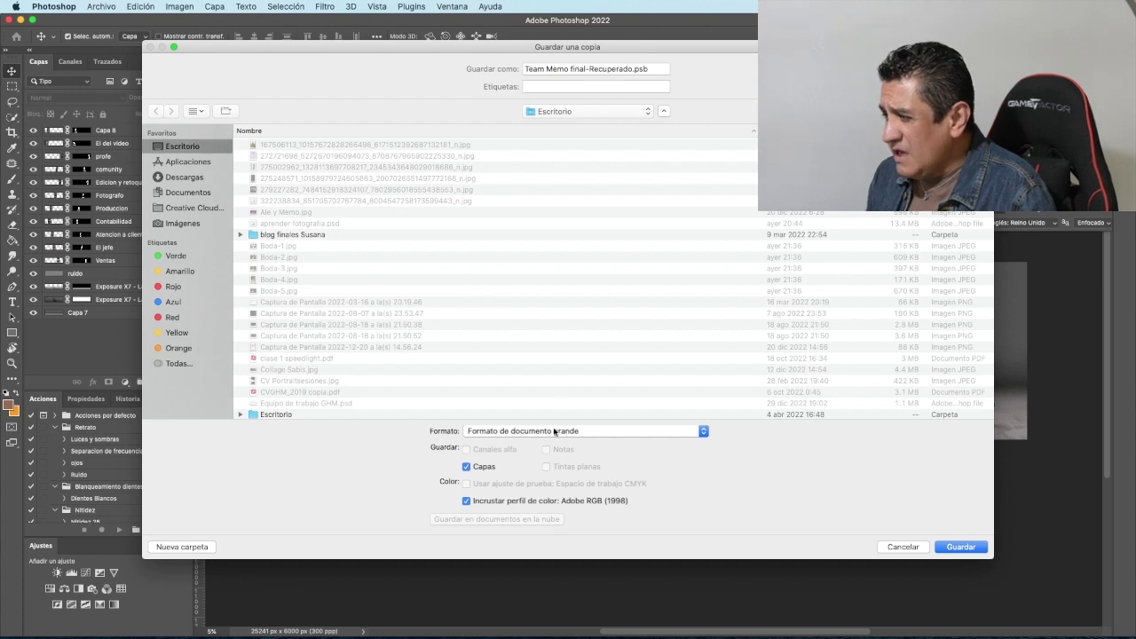
left_click(554, 430)
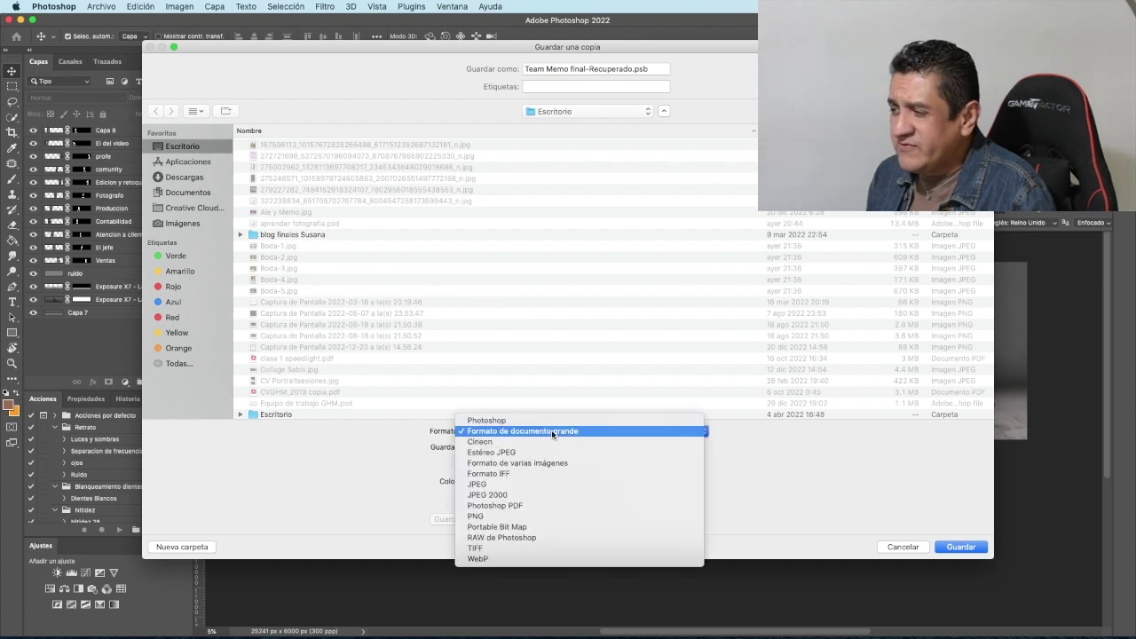
left_click(553, 418)
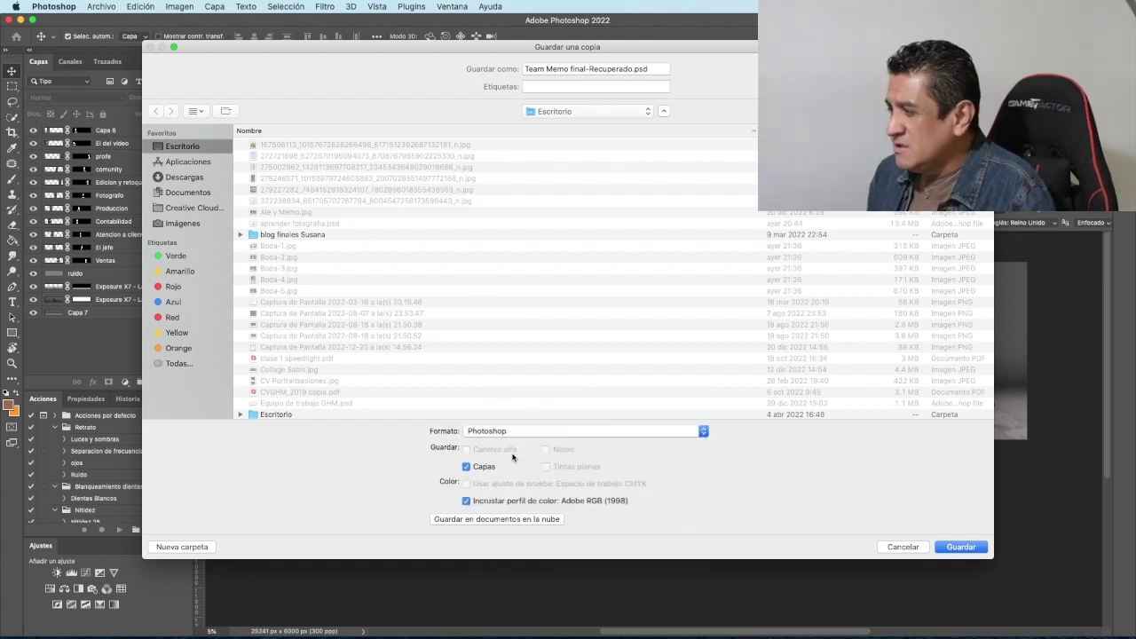
left_click(525, 432)
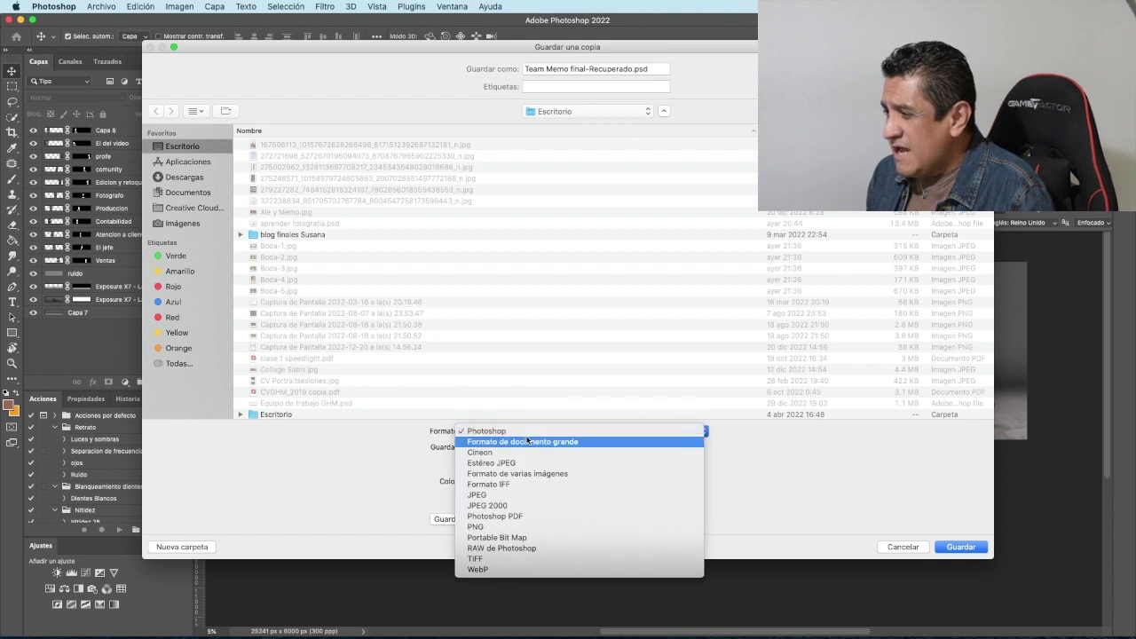
left_click(584, 443)
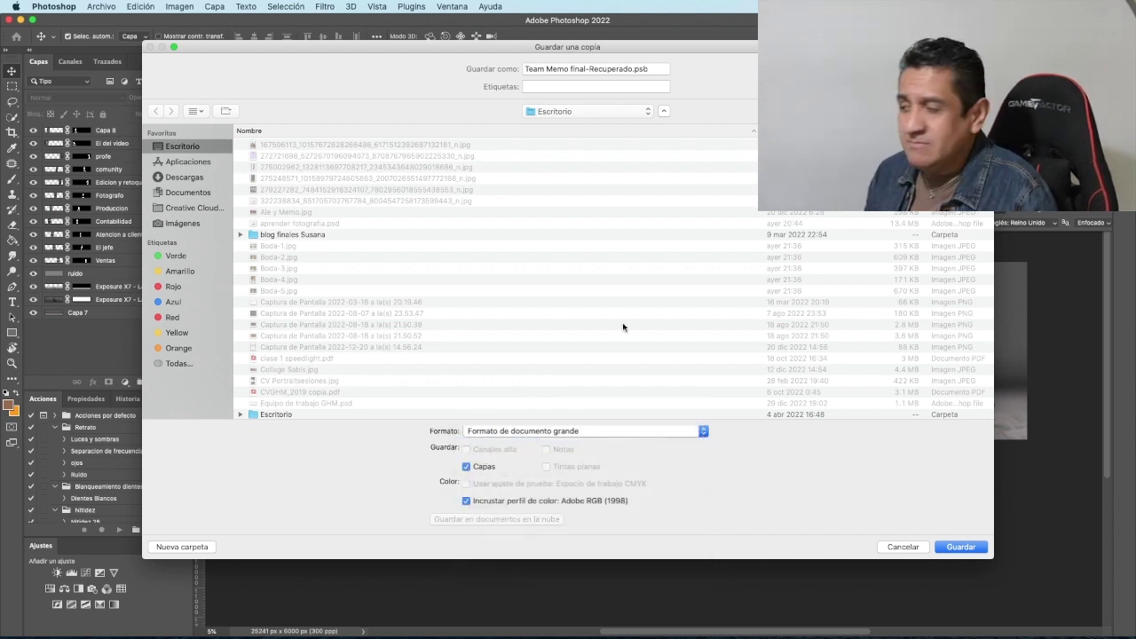
left_click(605, 433)
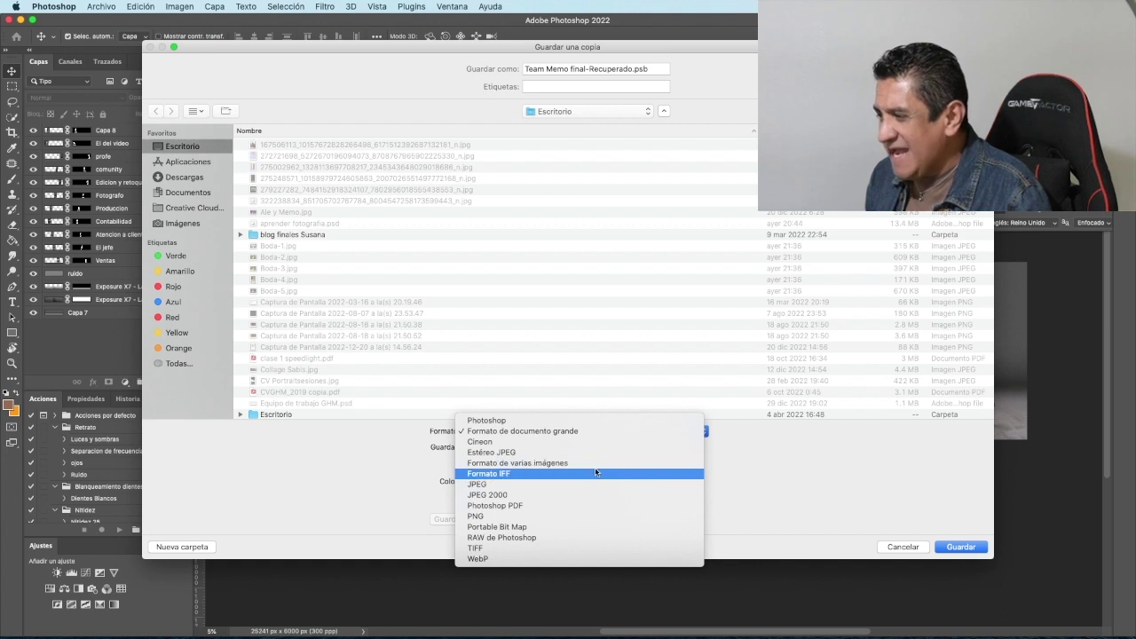
left_click(596, 472)
left_click(603, 432)
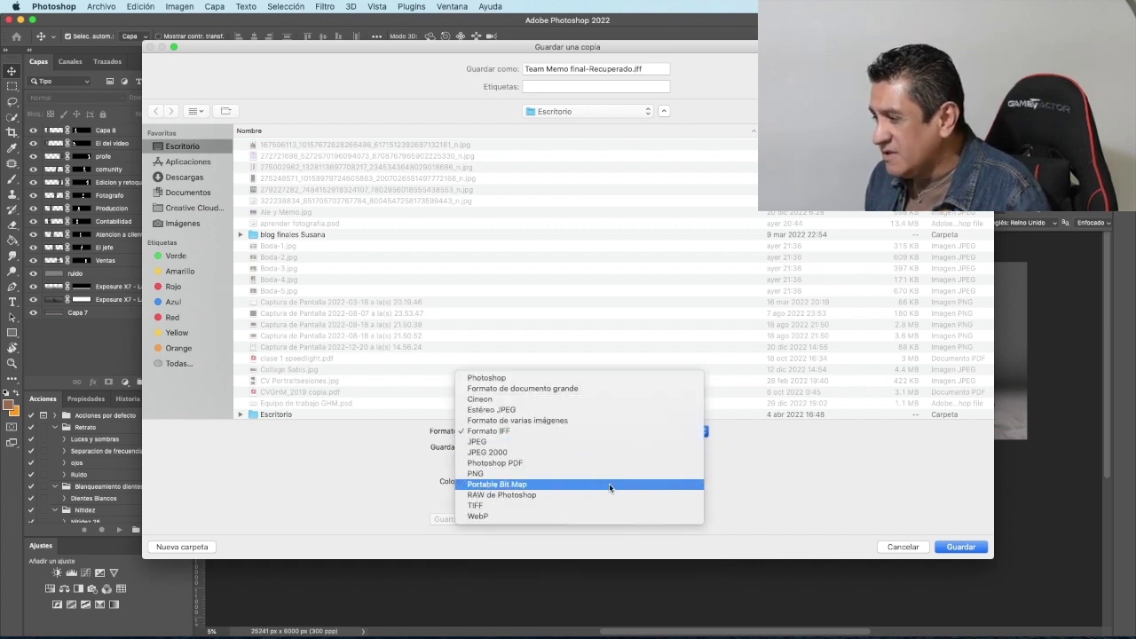
left_click(604, 506)
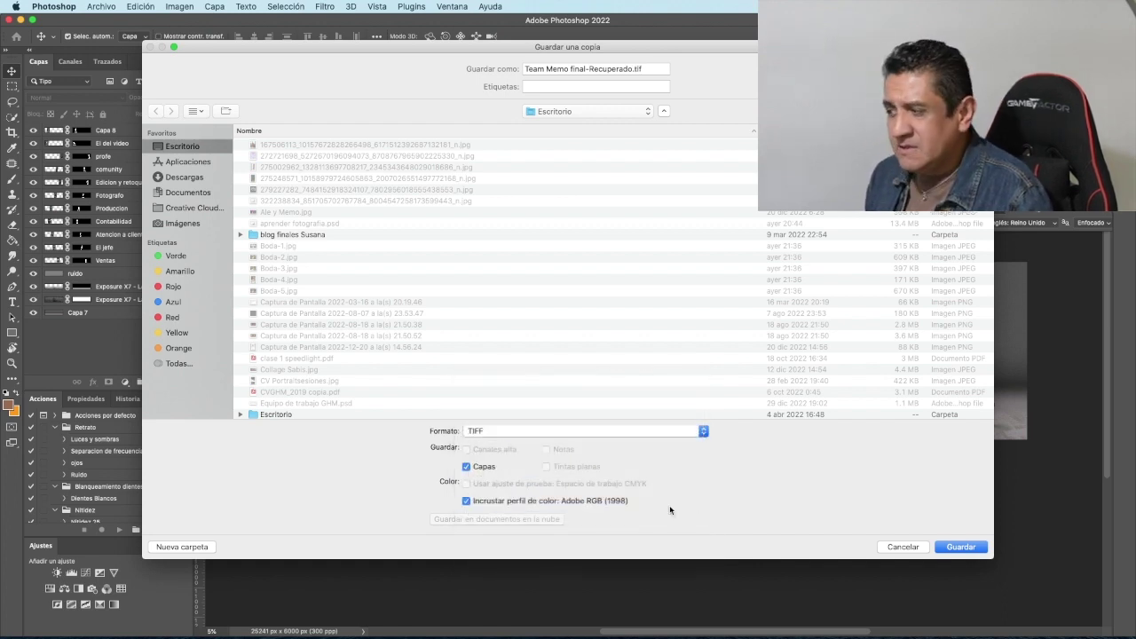
left_click(907, 548)
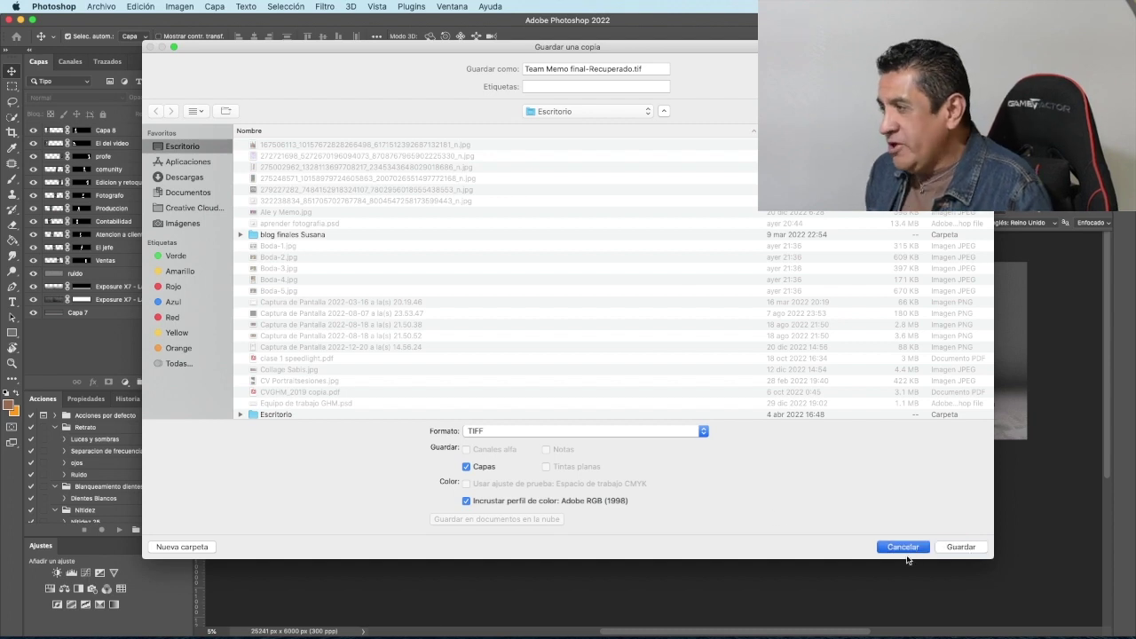